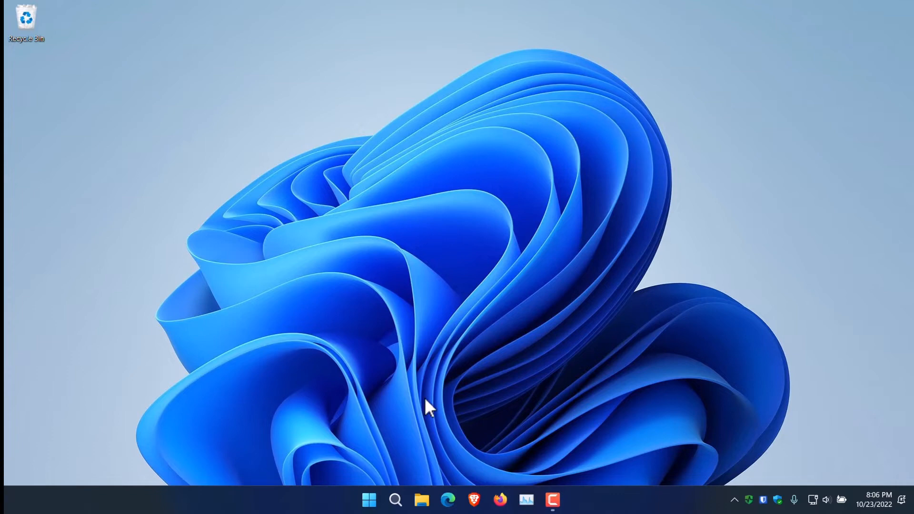
In Microsoft Edge, search the web for docker, open the docker.com website, and close the search results page
{"action": "left_click", "coordinate": [447, 500]}
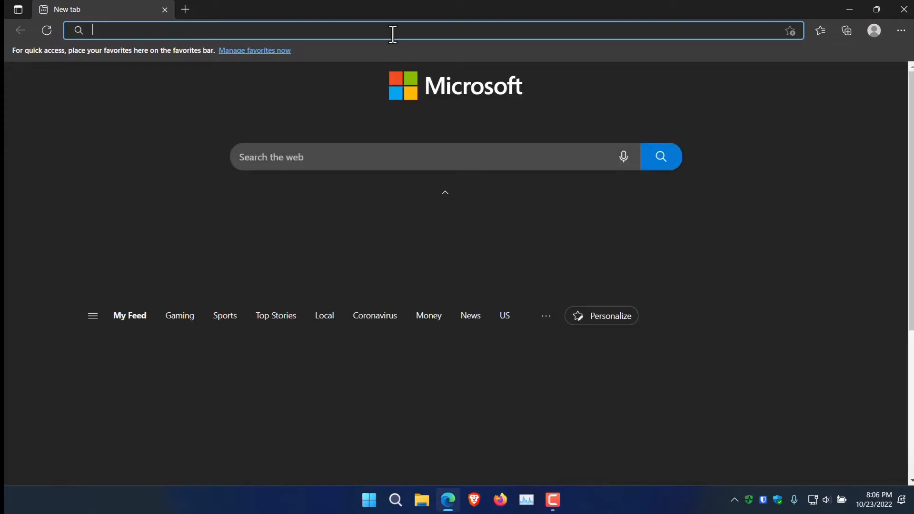
{"action": "type", "text": "docker"}
{"action": "key", "text": "Return"}
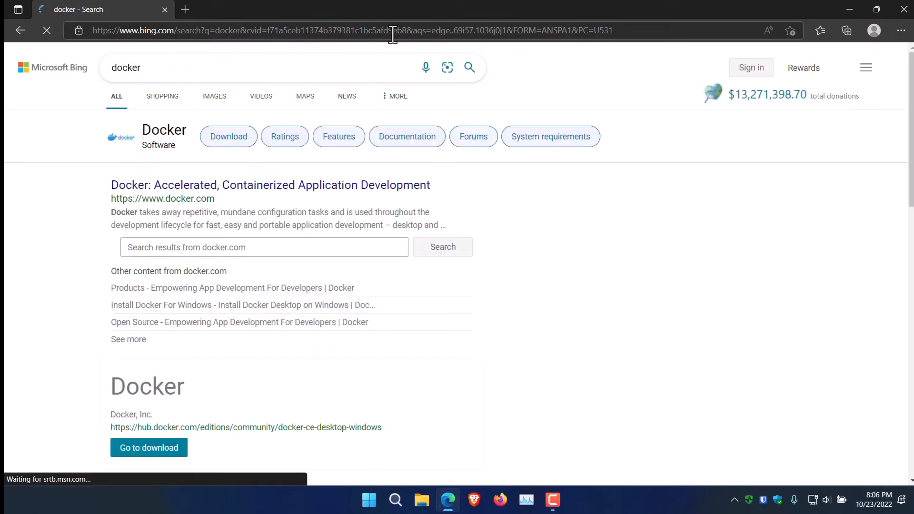
{"action": "left_click", "coordinate": [170, 195]}
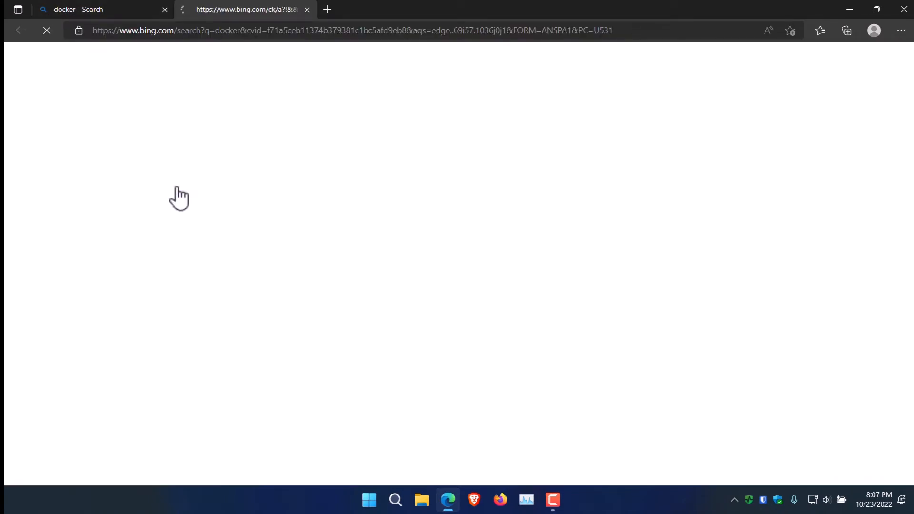
{"action": "left_click", "coordinate": [164, 9]}
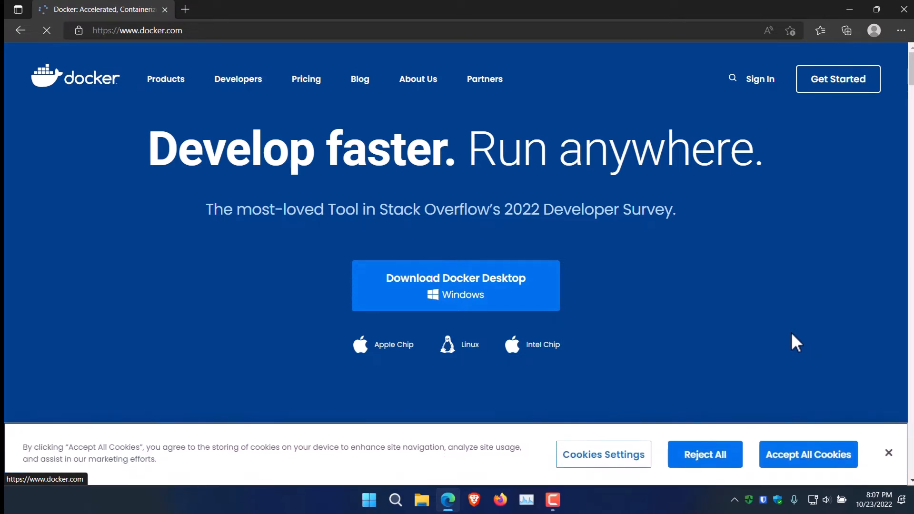
Reject all cookies on docker.com and download Docker Desktop for Windows
{"action": "left_click", "coordinate": [721, 460]}
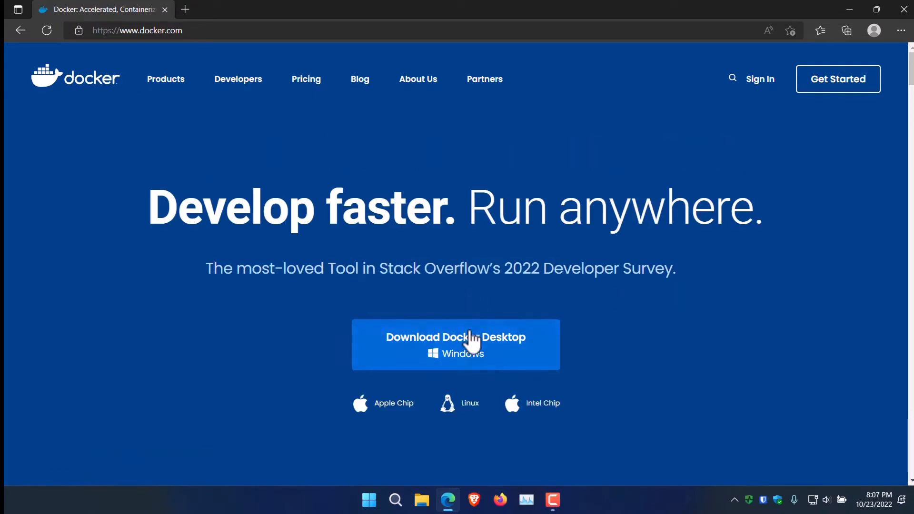
{"action": "left_click", "coordinate": [467, 350]}
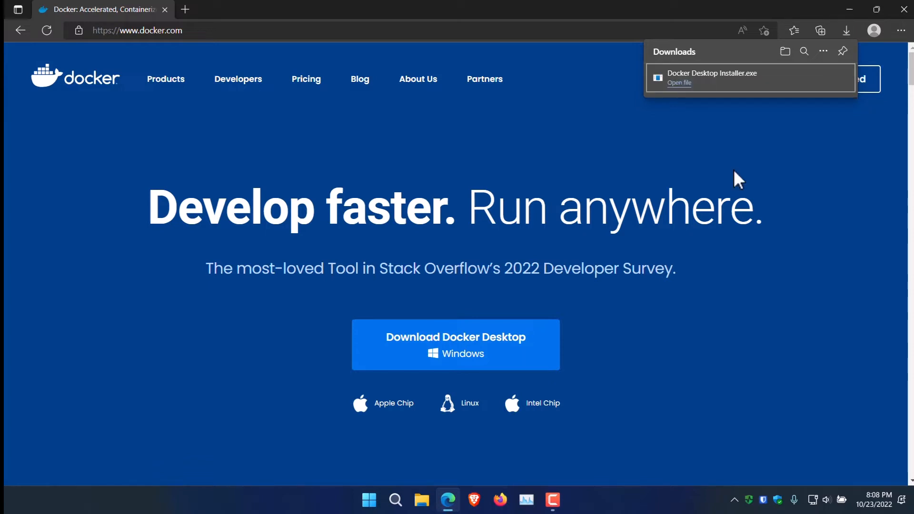
Run Docker Desktop Installer from the Downloads folder, using WSL 2 instead of Hyper-V and adding a desktop shortcut
{"action": "left_click", "coordinate": [786, 52]}
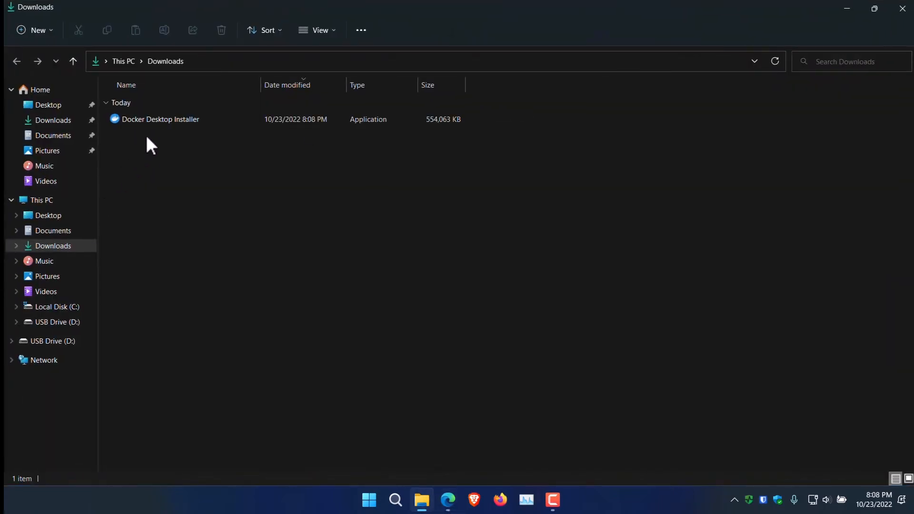
{"action": "left_click", "coordinate": [159, 123]}
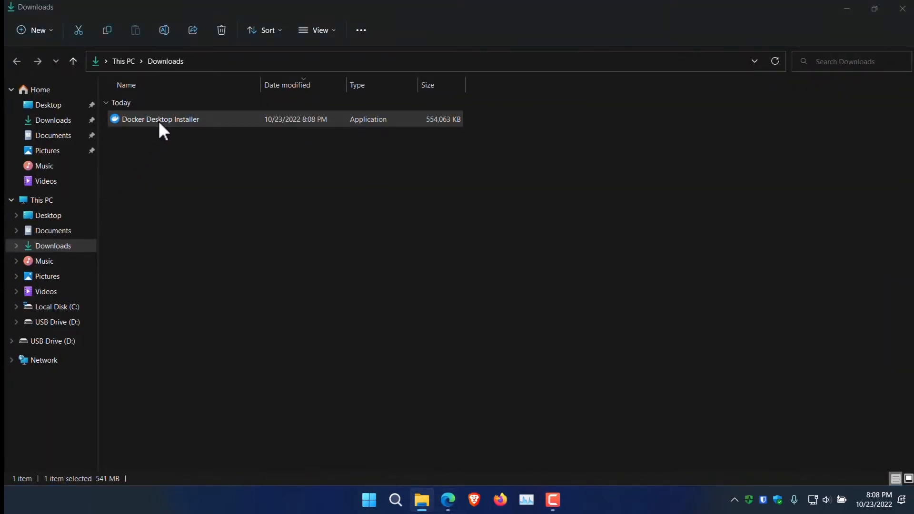
{"action": "double_click", "coordinate": [158, 121]}
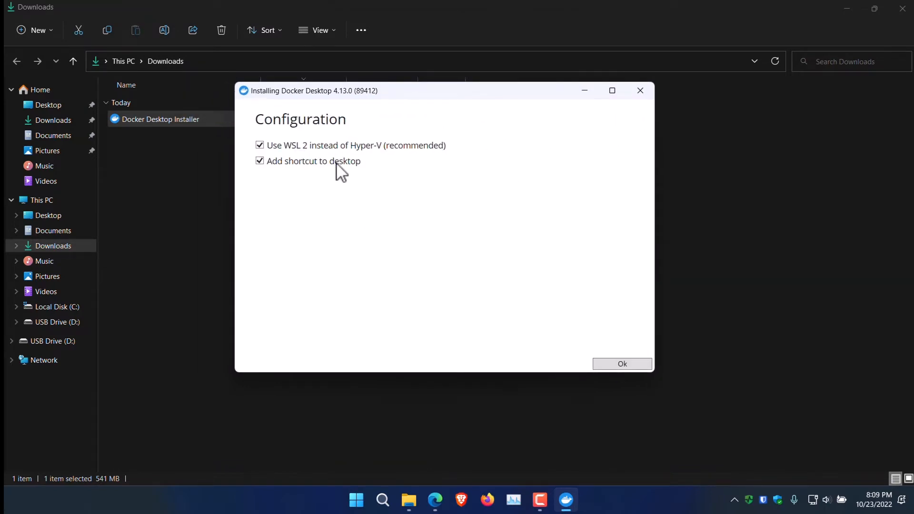
{"action": "left_click", "coordinate": [622, 365]}
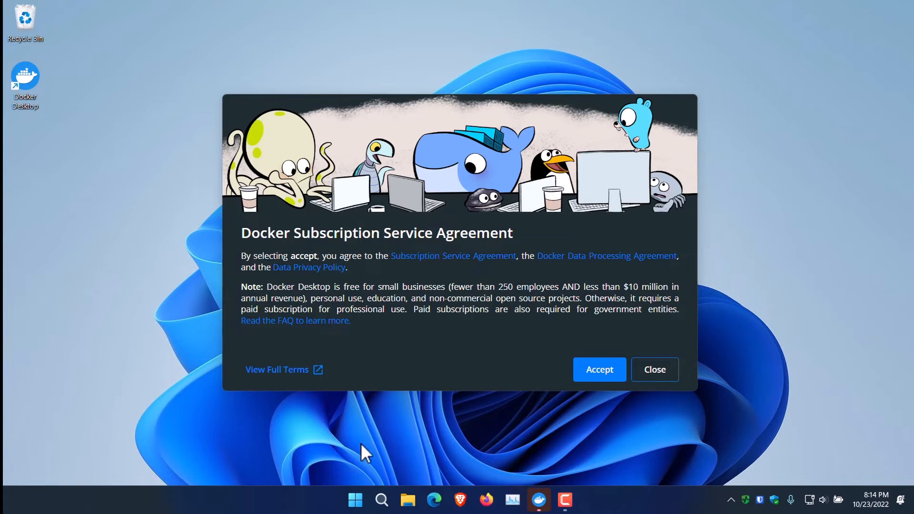
{"action": "left_click", "coordinate": [355, 499]}
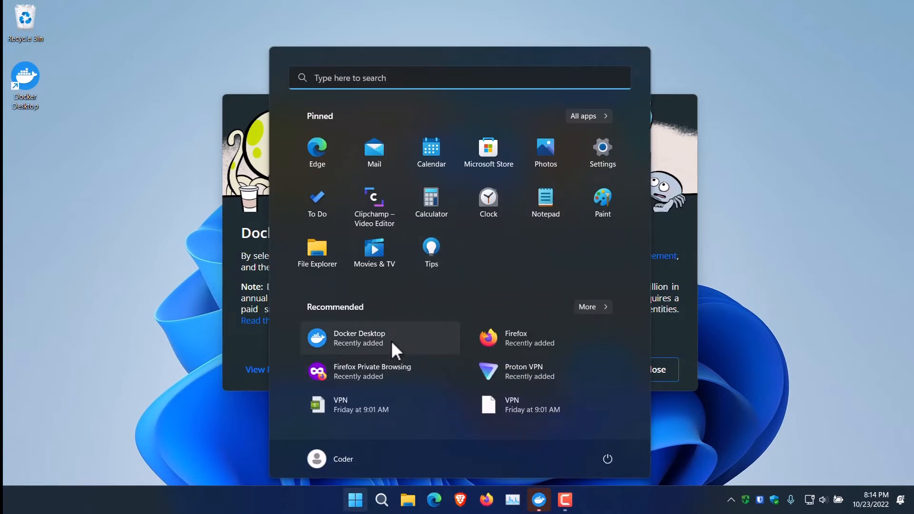
{"action": "right_click", "coordinate": [391, 341]}
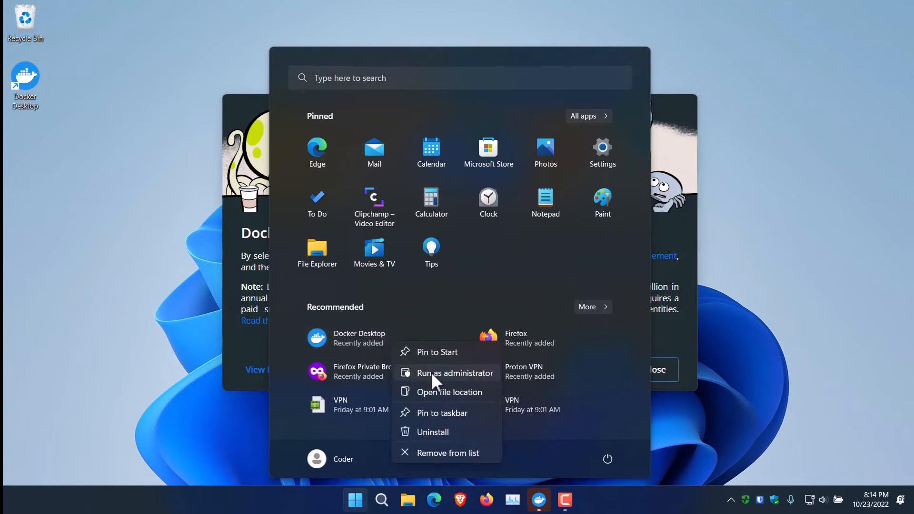
{"action": "left_click", "coordinate": [671, 158]}
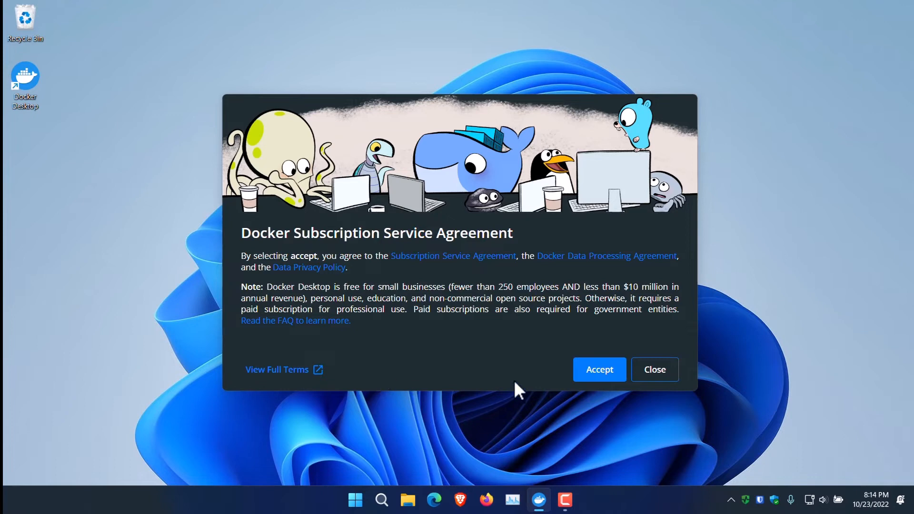
Accept the Docker Subscription Service Agreement and show the hidden system tray icons
{"action": "left_click", "coordinate": [597, 373]}
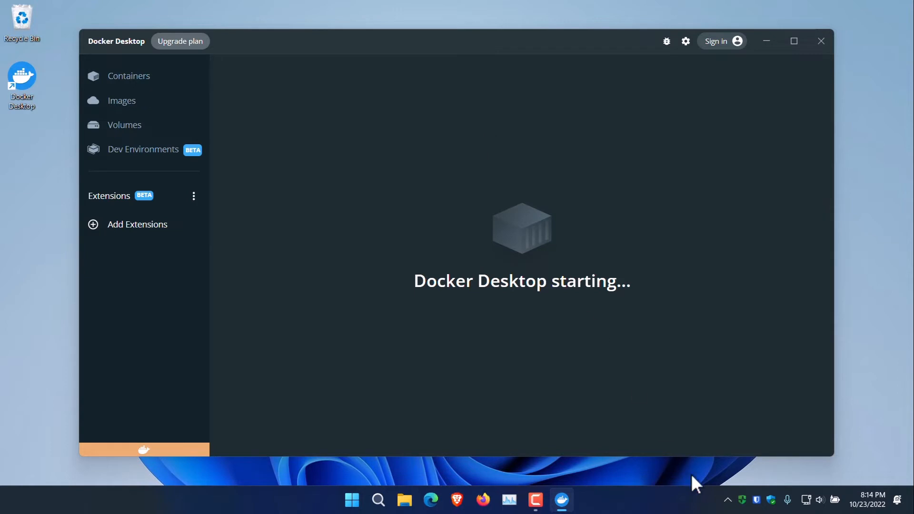
{"action": "left_click", "coordinate": [728, 500]}
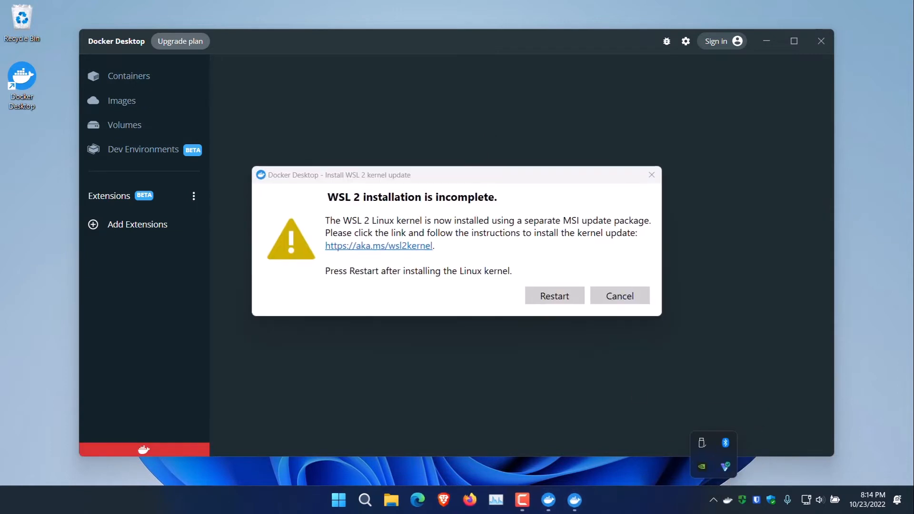
Open the aka.ms/wsl2kernel link from the WSL 2 kernel update dialog and cancel the dialog
{"action": "left_click", "coordinate": [510, 276]}
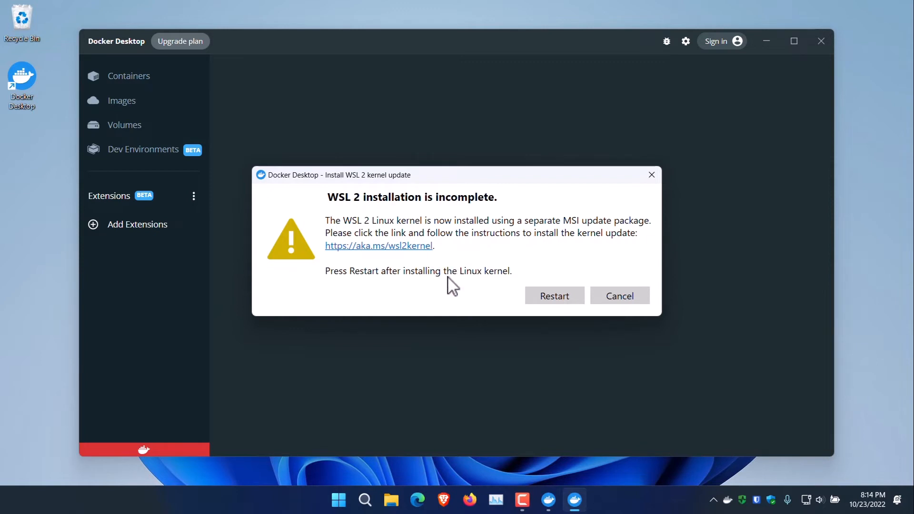
{"action": "left_click", "coordinate": [405, 247]}
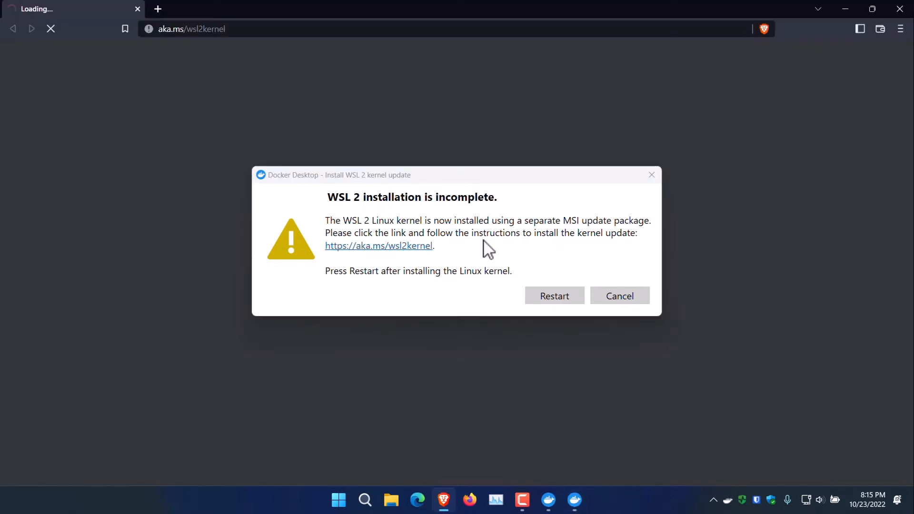
{"action": "left_click", "coordinate": [621, 298]}
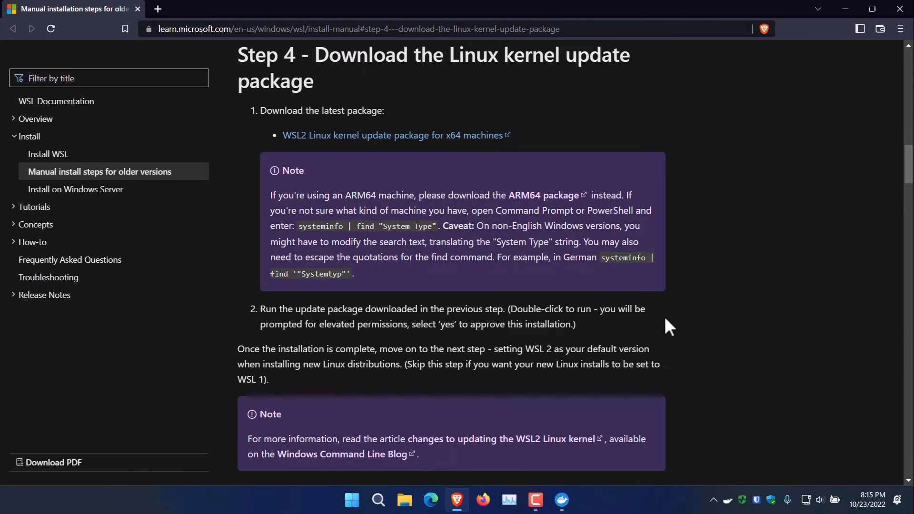
Download the WSL2 Linux kernel update package for x64 machines from Step 4 of the instructions
{"action": "scroll", "coordinate": [663, 314], "scroll_direction": "down", "scroll_amount": 3}
{"action": "scroll", "coordinate": [665, 319], "scroll_direction": "down", "scroll_amount": 6}
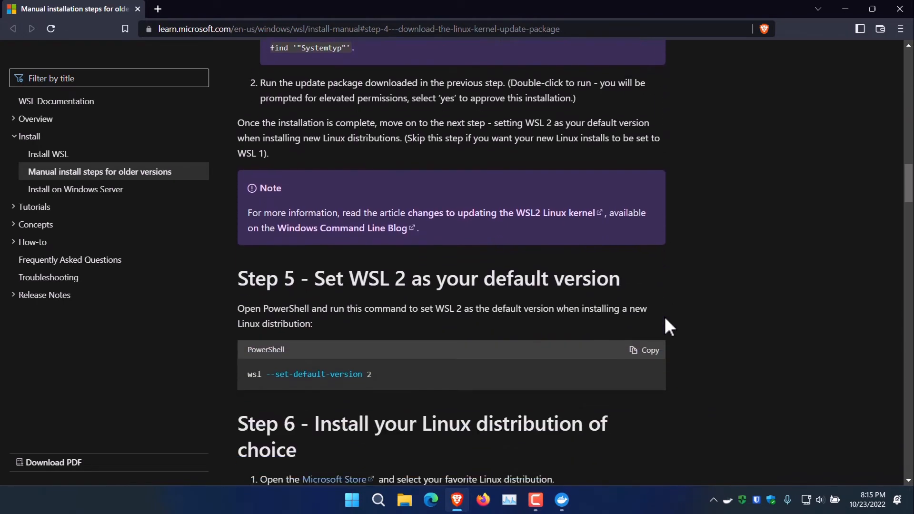
{"action": "scroll", "coordinate": [665, 319], "scroll_direction": "up", "scroll_amount": 9}
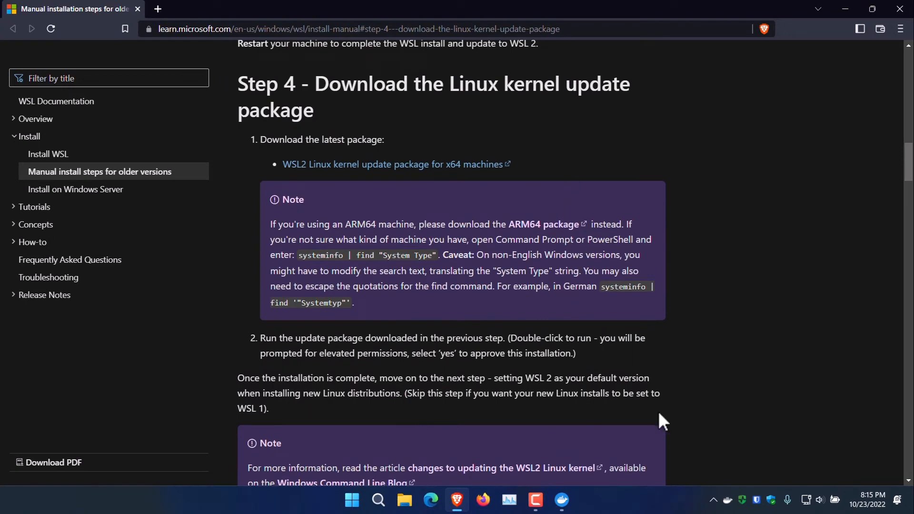
{"action": "scroll", "coordinate": [664, 411], "scroll_direction": "down", "scroll_amount": 2}
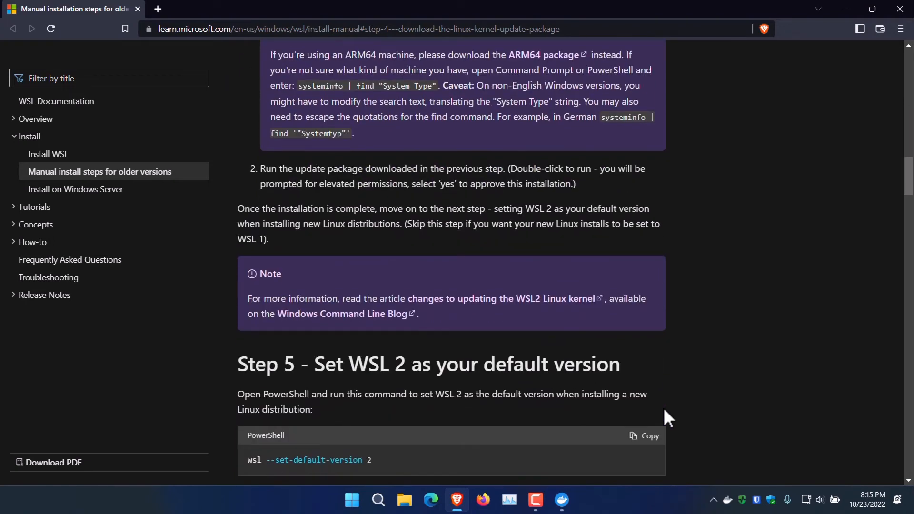
{"action": "scroll", "coordinate": [681, 329], "scroll_direction": "up", "scroll_amount": 2}
{"action": "scroll", "coordinate": [681, 329], "scroll_direction": "up", "scroll_amount": 1}
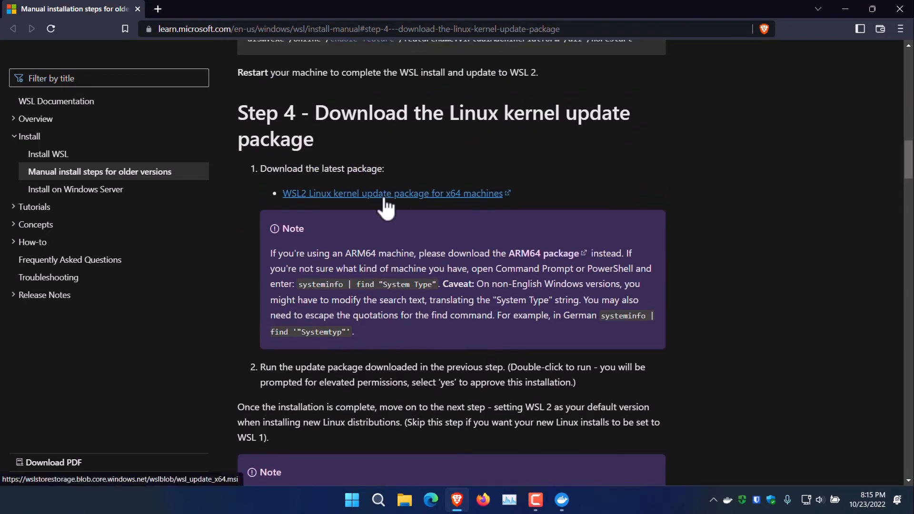
{"action": "right_click", "coordinate": [401, 195]}
{"action": "left_click", "coordinate": [403, 209]}
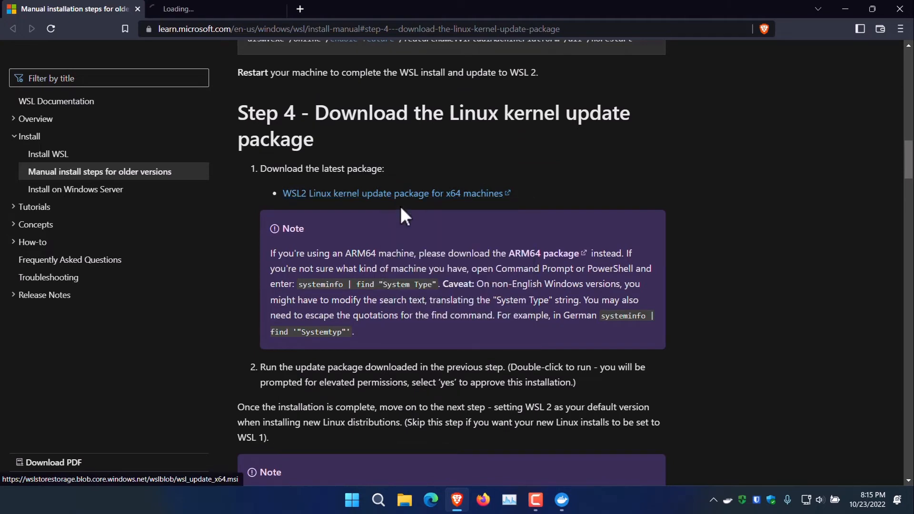
{"action": "left_click", "coordinate": [201, 11]}
{"action": "left_click", "coordinate": [356, 266]}
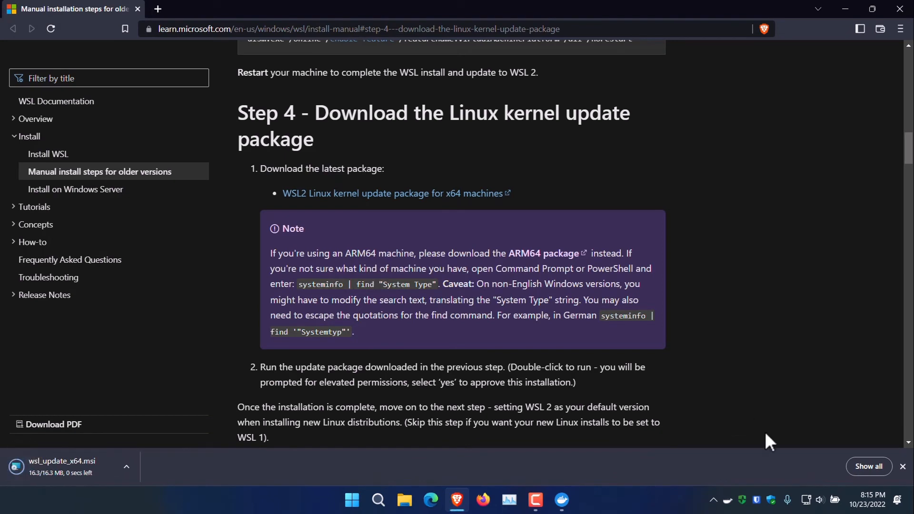
Install the downloaded wsl_update_x64 package from its folder, and close the folder window and the browser's downloads page
{"action": "left_click", "coordinate": [865, 466]}
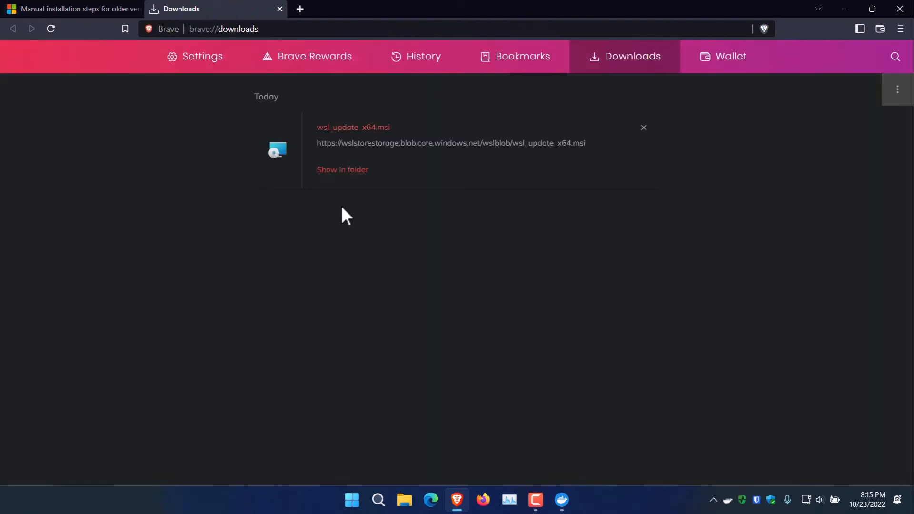
{"action": "left_click", "coordinate": [340, 172]}
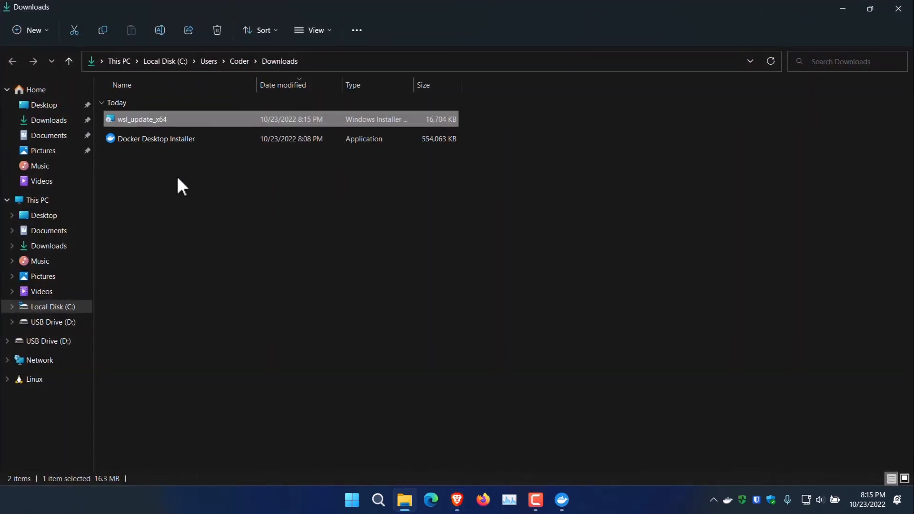
{"action": "double_click", "coordinate": [164, 119]}
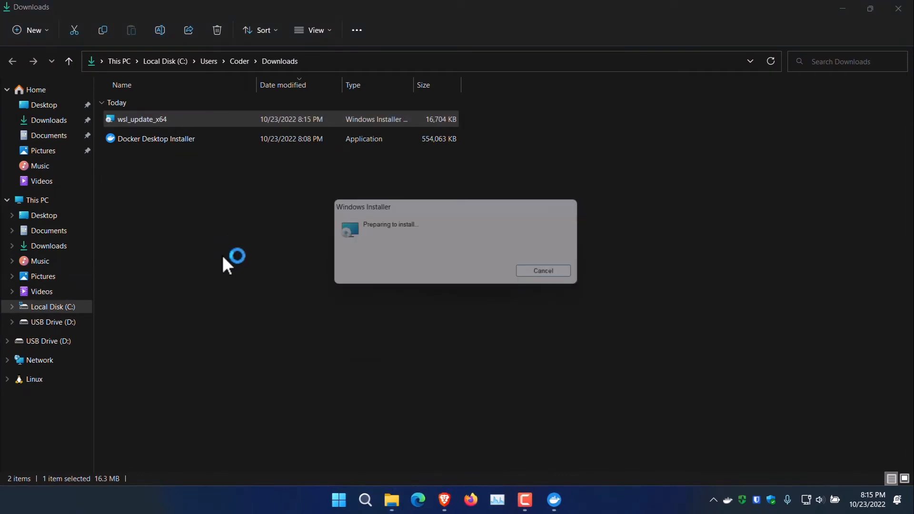
{"action": "left_click", "coordinate": [520, 343]}
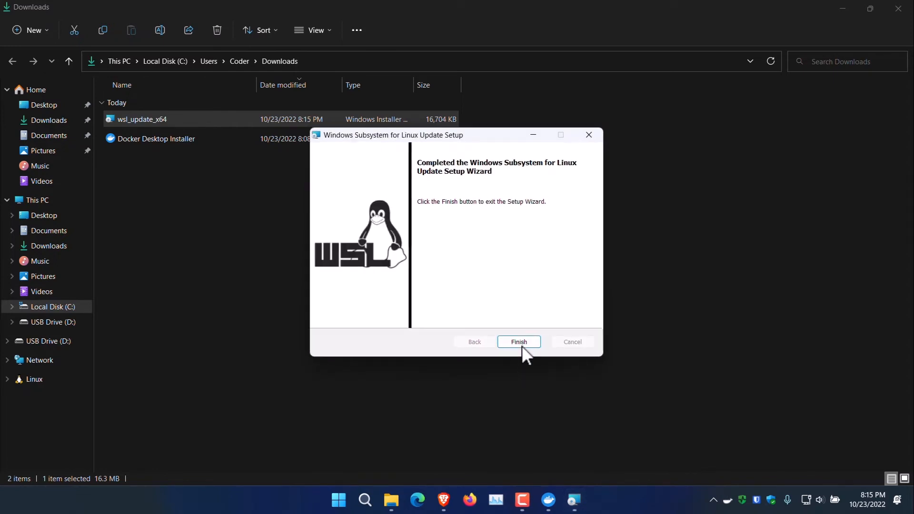
{"action": "left_click", "coordinate": [517, 342]}
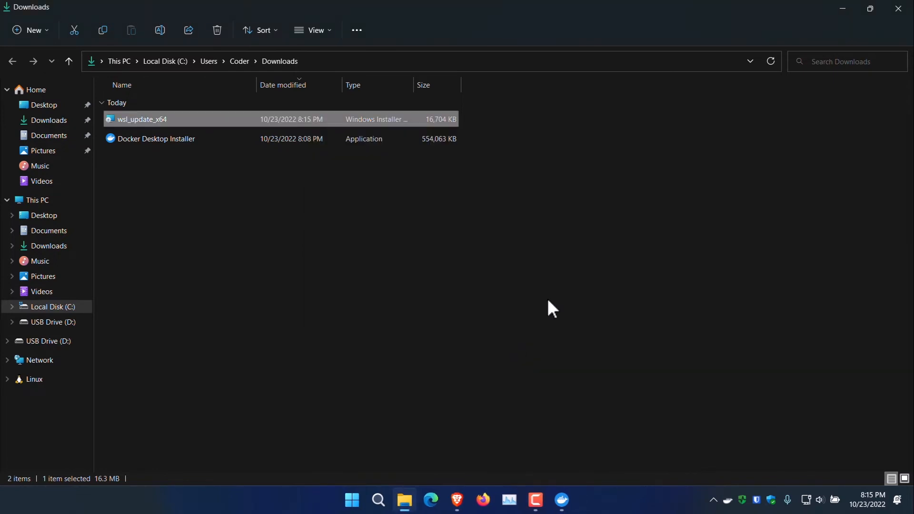
{"action": "left_click", "coordinate": [898, 10]}
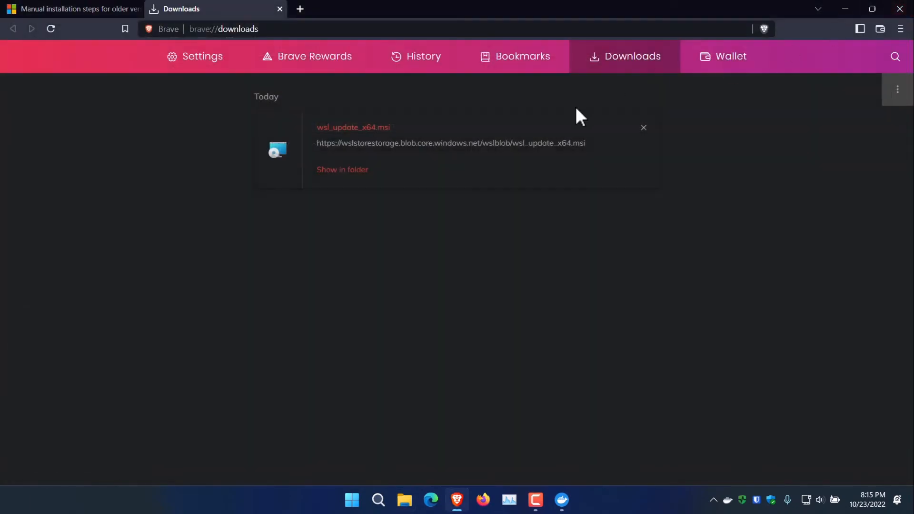
{"action": "left_click", "coordinate": [281, 10]}
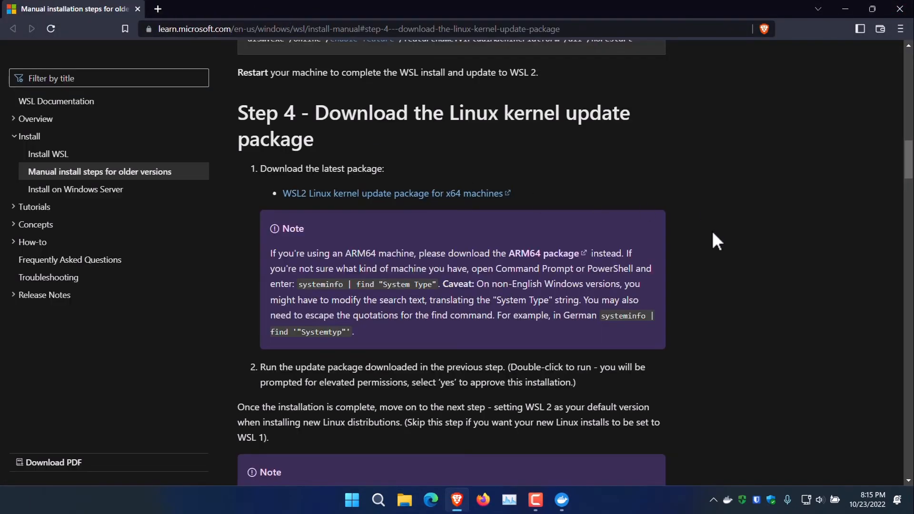
Copy the PowerShell command wsl --set-default-version 2 from Step 5 of the instructions
{"action": "scroll", "coordinate": [729, 253], "scroll_direction": "down", "scroll_amount": 3}
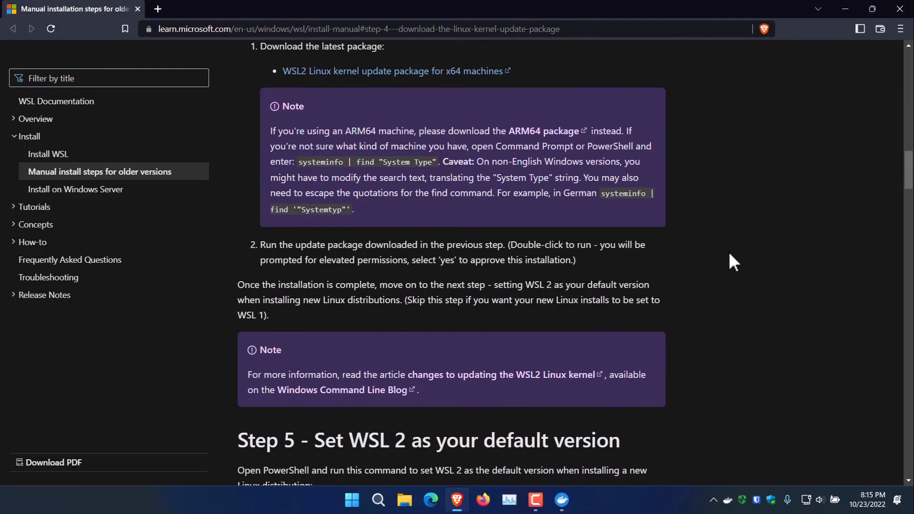
{"action": "scroll", "coordinate": [730, 254], "scroll_direction": "down", "scroll_amount": 1}
{"action": "scroll", "coordinate": [728, 250], "scroll_direction": "down", "scroll_amount": 6}
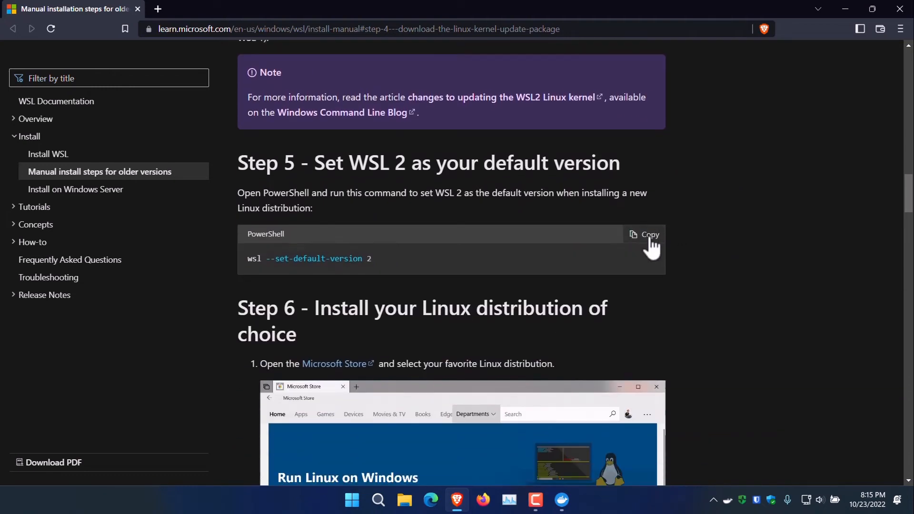
{"action": "left_click", "coordinate": [650, 238]}
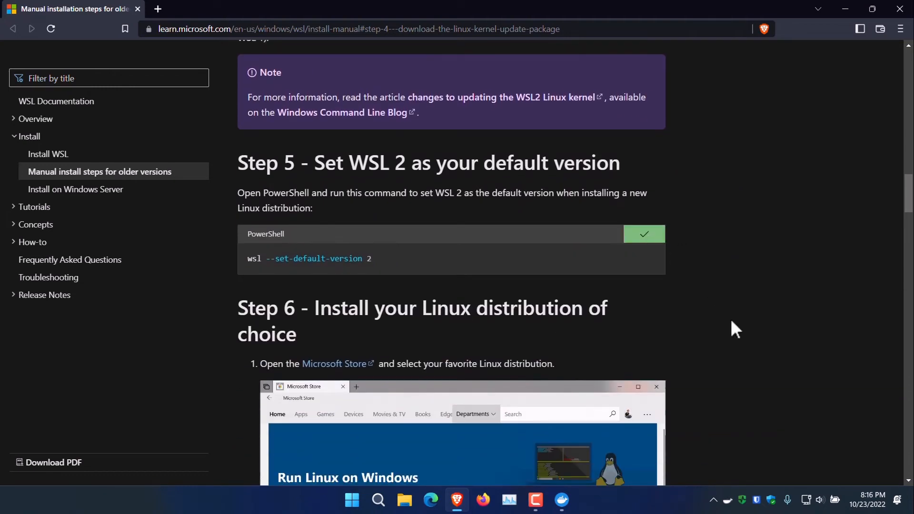
Run wsl --set-default-version 2 in an administrator Command Prompt and minimize its window
{"action": "key", "text": "super"}
{"action": "type", "text": "cmd"}
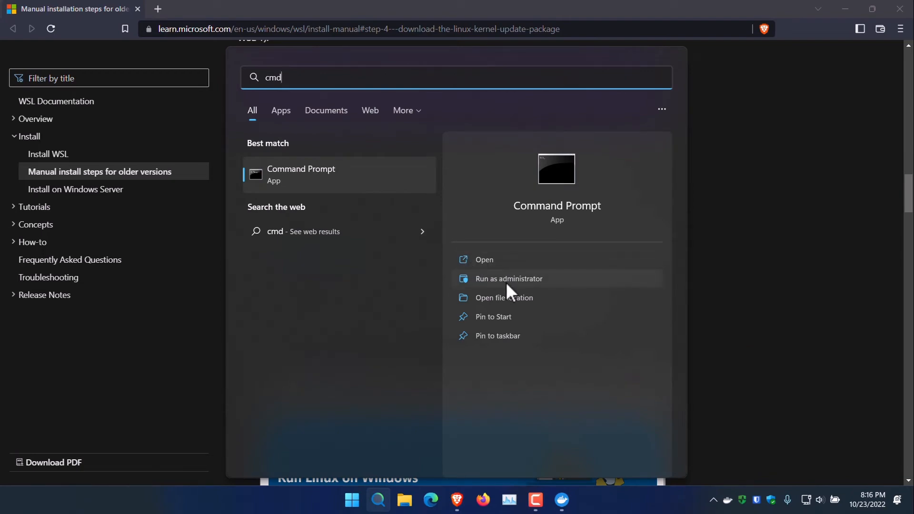
{"action": "left_click", "coordinate": [507, 282]}
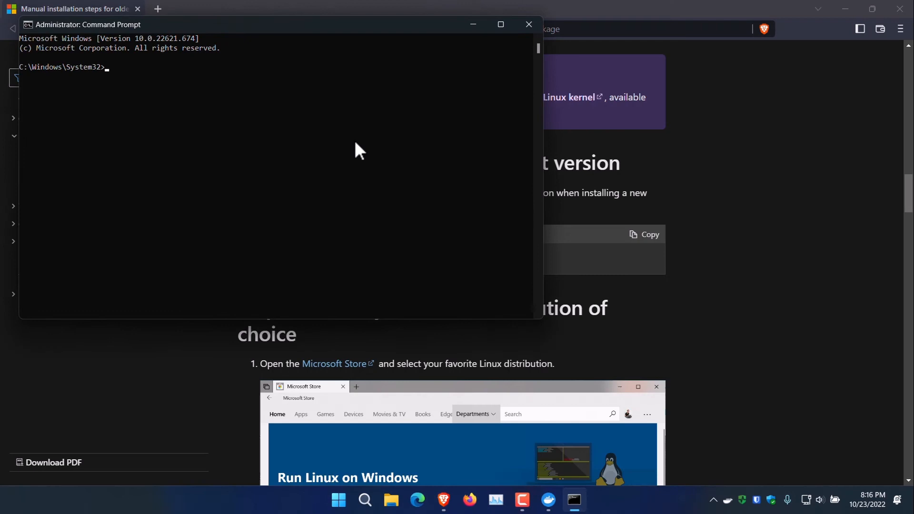
{"action": "right_click", "coordinate": [355, 143]}
{"action": "key", "text": "Return"}
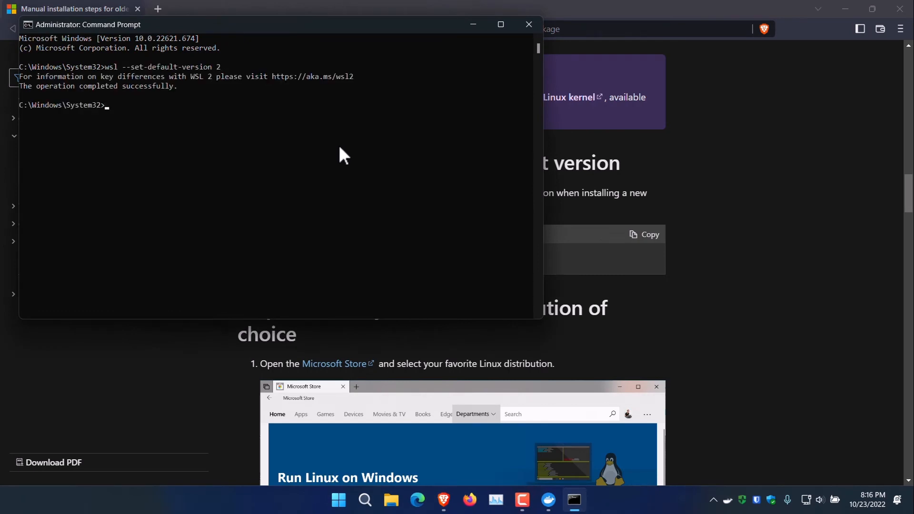
{"action": "left_click", "coordinate": [473, 25]}
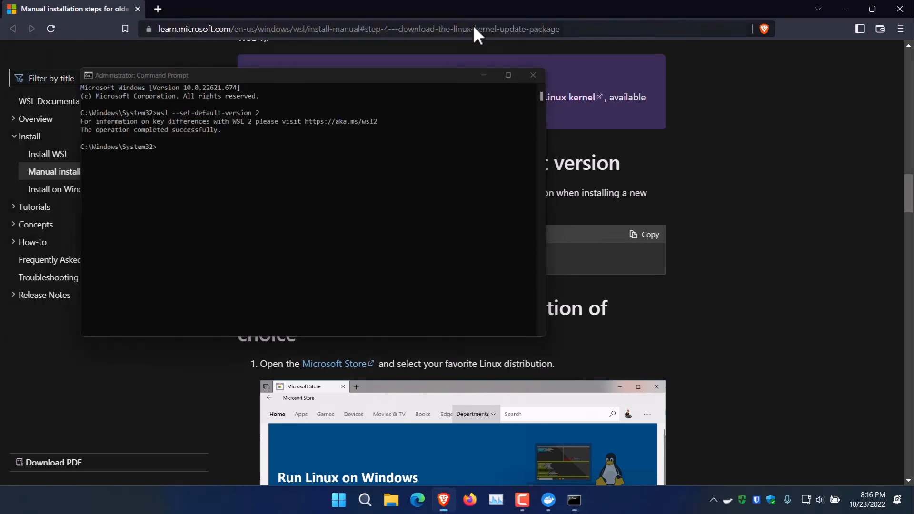
Close the browser with the WSL manual installation instructions and the Docker Desktop window
{"action": "scroll", "coordinate": [759, 259], "scroll_direction": "down", "scroll_amount": 3}
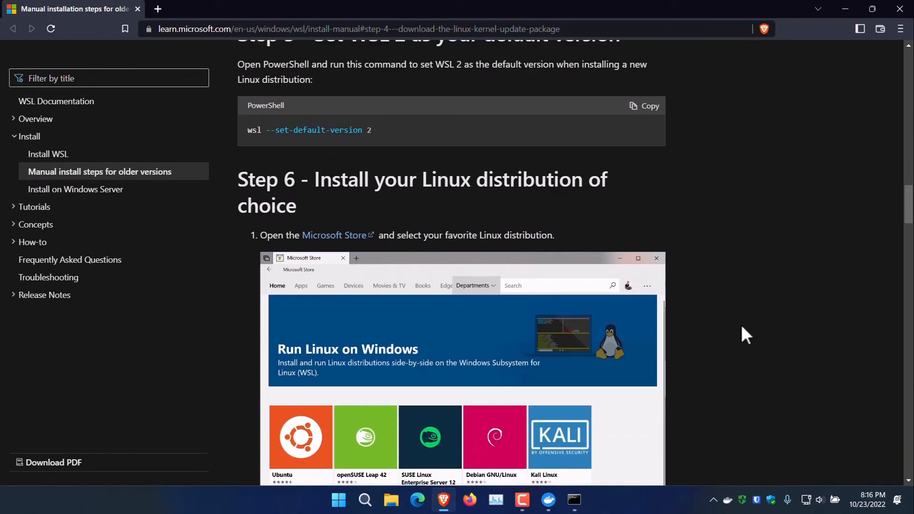
{"action": "left_click", "coordinate": [900, 8]}
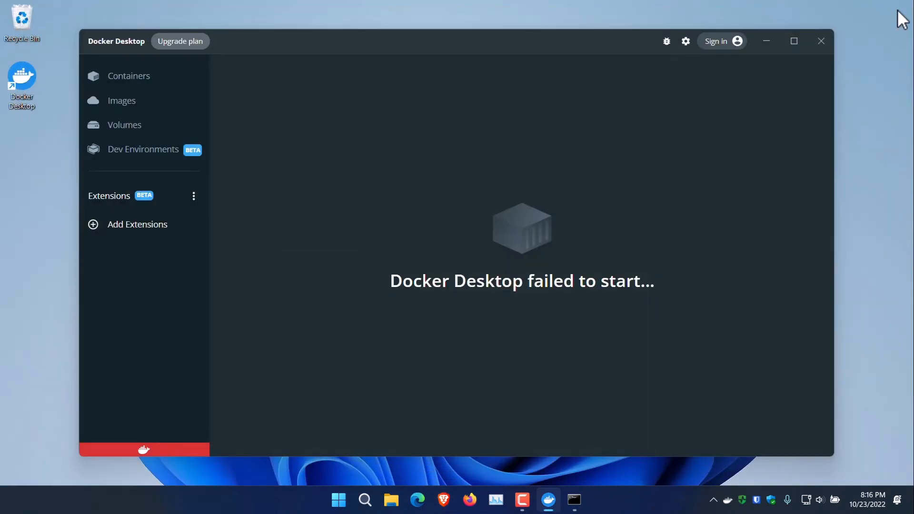
{"action": "left_click", "coordinate": [821, 41]}
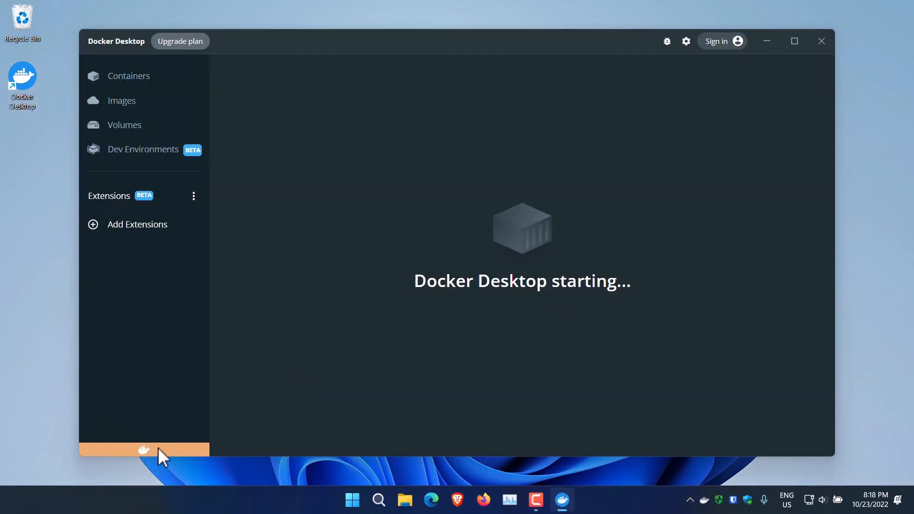
Start the Docker getting-started tutorial and skip it at the Clone stage to reach the Containers page
{"action": "mouse_move", "coordinate": [148, 448]}
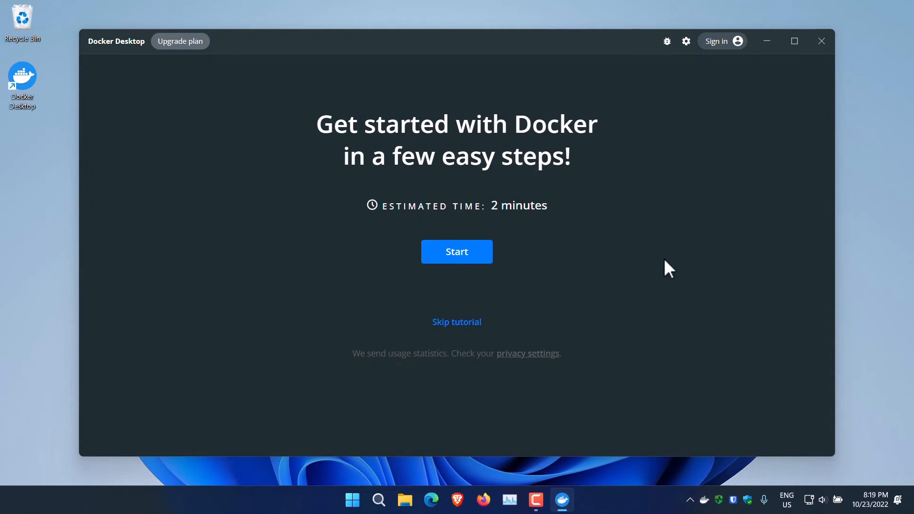
{"action": "left_click", "coordinate": [464, 260]}
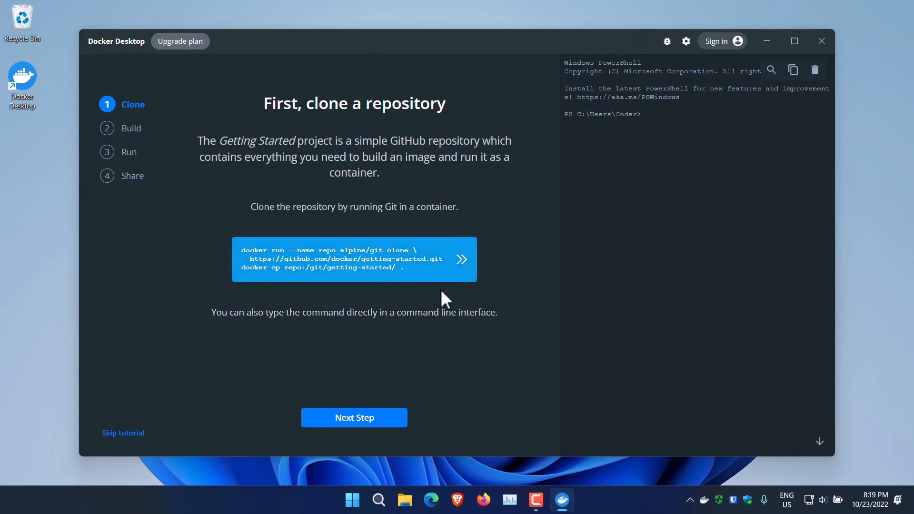
{"action": "left_click", "coordinate": [124, 433]}
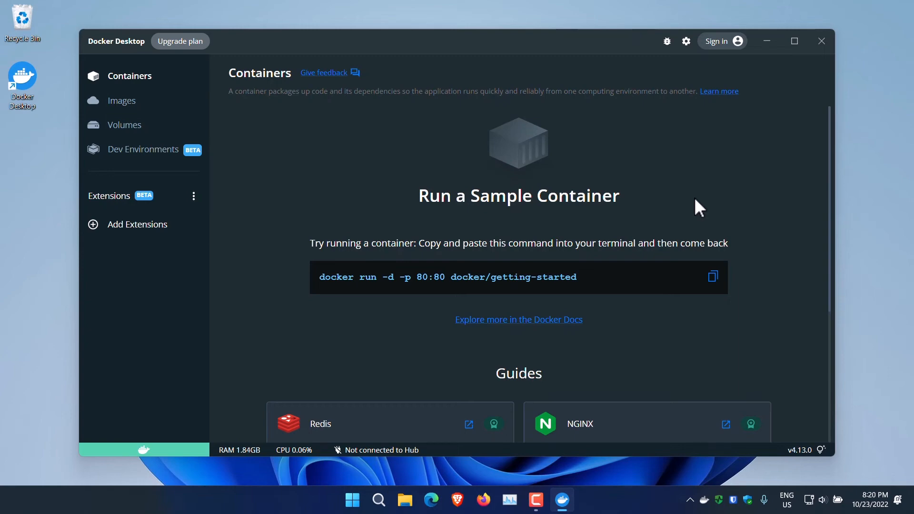
Open a maximized Command Prompt and list the running containers with docker ps
{"action": "key", "text": "super"}
{"action": "type", "text": "cmd"}
{"action": "key", "text": "Return"}
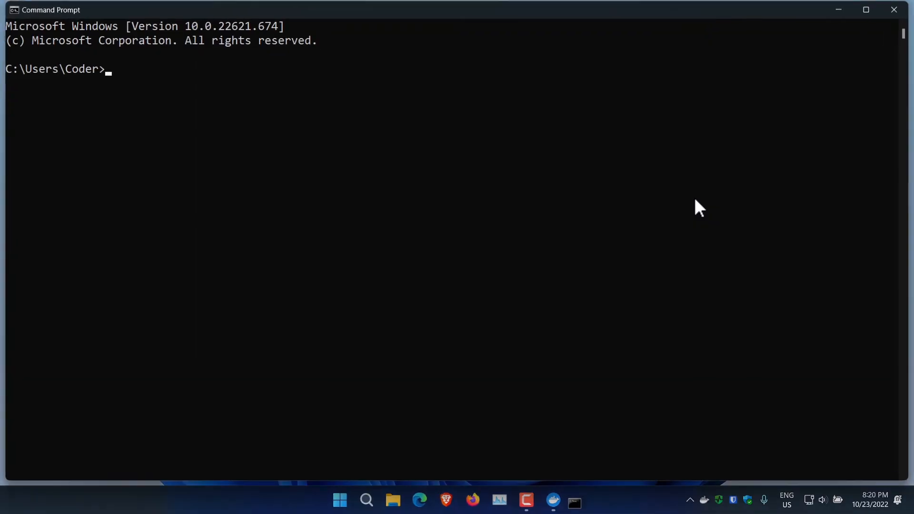
{"action": "double_click", "coordinate": [636, 10]}
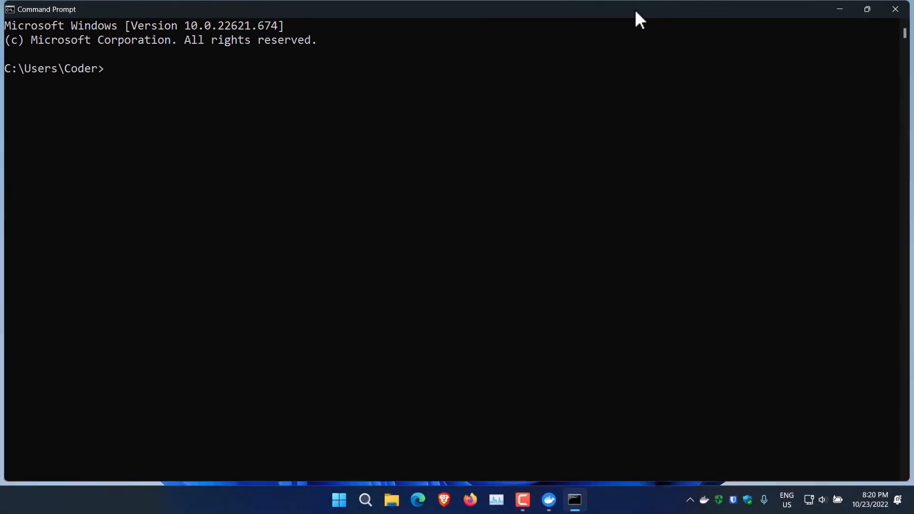
{"action": "type", "text": "docker p"}
{"action": "type", "text": "s"}
{"action": "key", "text": "Return"}
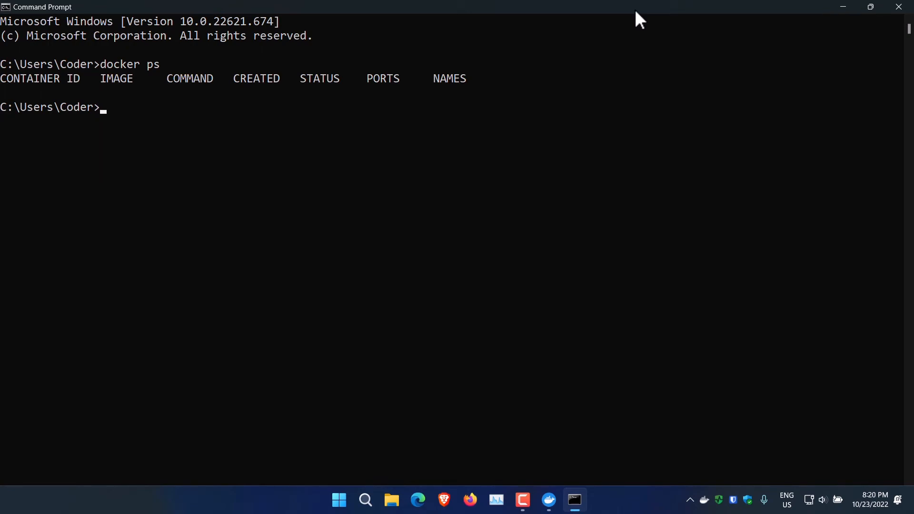
List the local images with docker images and download the Node image with docker pull node:latest
{"action": "type", "text": "docker images"}
{"action": "key", "text": "Return"}
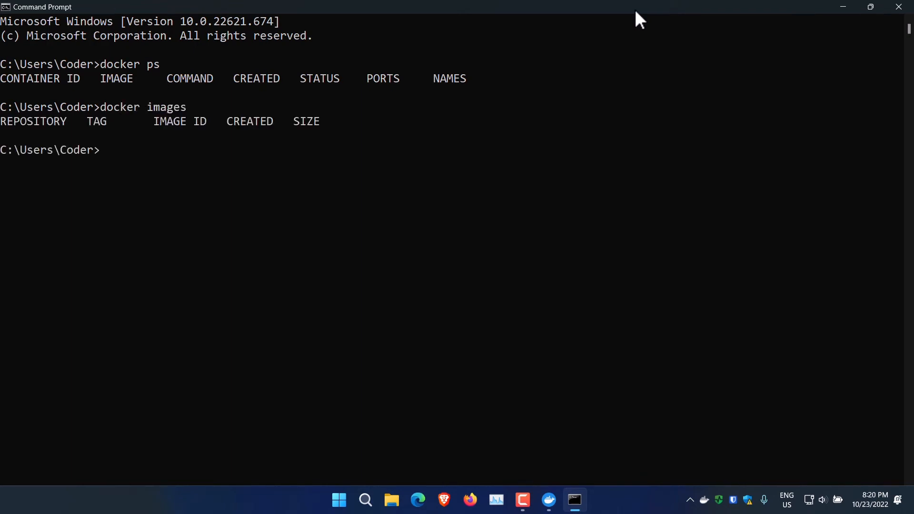
{"action": "type", "text": "docker pull node:latest"}
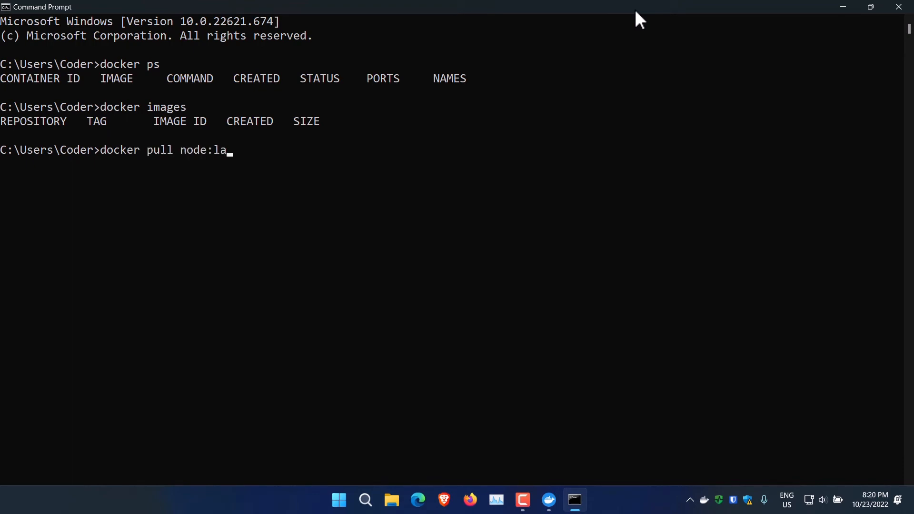
{"action": "key", "text": "Return"}
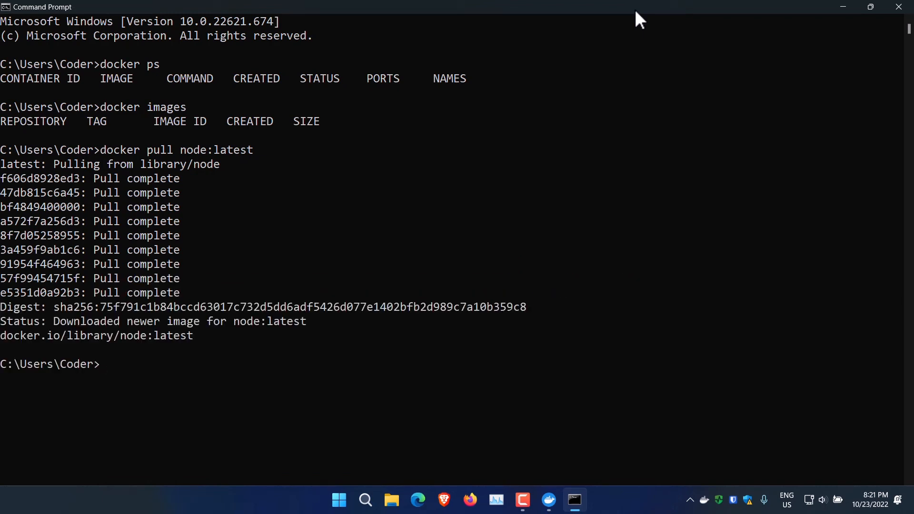
Clear the Command Prompt screen with cls and list the local images again with docker images
{"action": "type", "text": "docker"}
{"action": "key", "text": "BackSpace"}
{"action": "key", "text": "BackSpace"}
{"action": "key", "text": "BackSpace"}
{"action": "key", "text": "BackSpace"}
{"action": "key", "text": "BackSpace"}
{"action": "key", "text": "BackSpace"}
{"action": "type", "text": "cls"}
{"action": "key", "text": "Return"}
{"action": "type", "text": "do"}
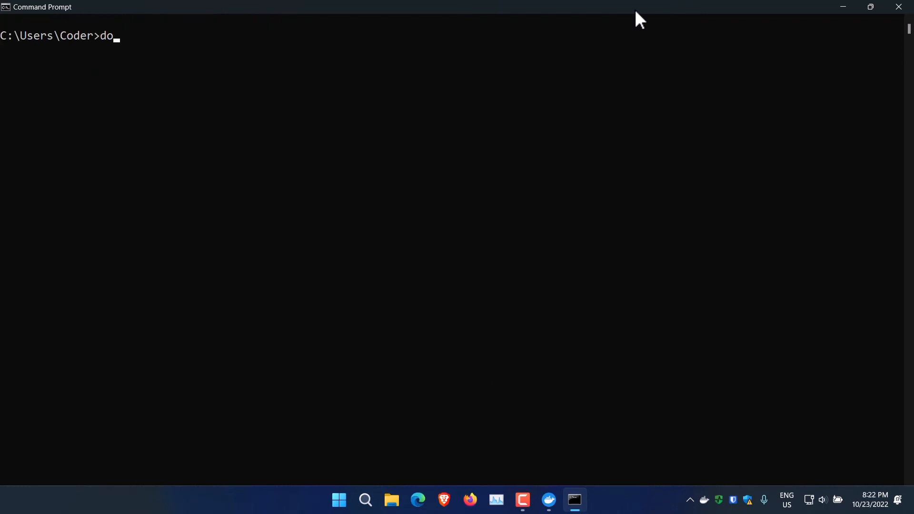
{"action": "type", "text": "cker images"}
{"action": "key", "text": "Return"}
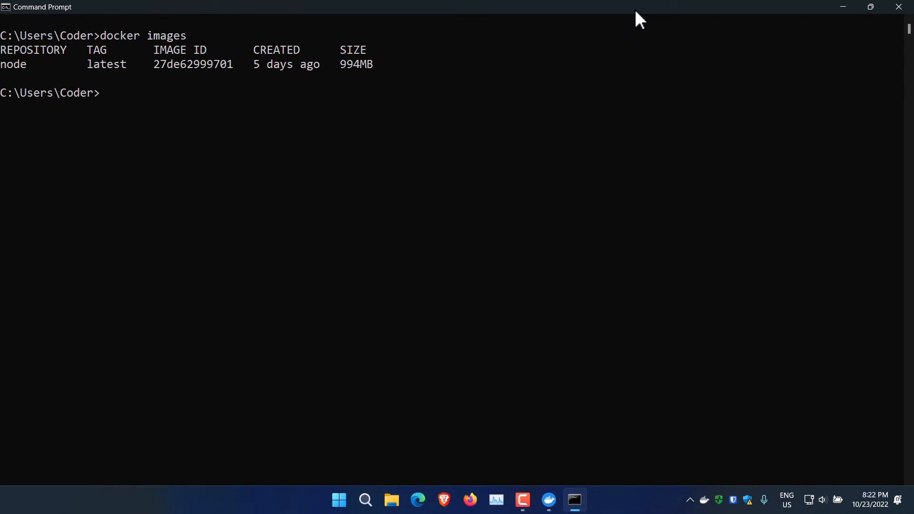
{"action": "left_click", "coordinate": [550, 306]}
{"action": "left_click", "coordinate": [597, 256]}
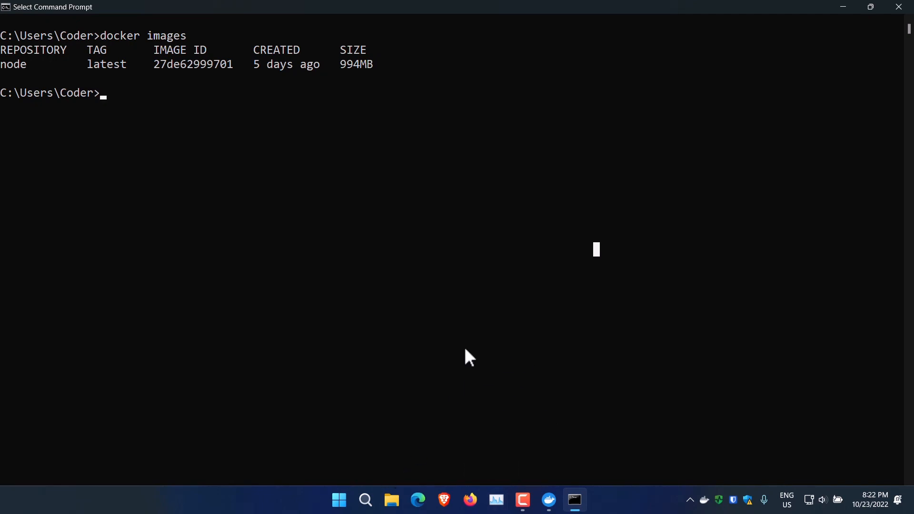
Find Startup Apps in the Windows Settings, switch Docker Desktop on, and switch it back off
{"action": "key", "text": "super"}
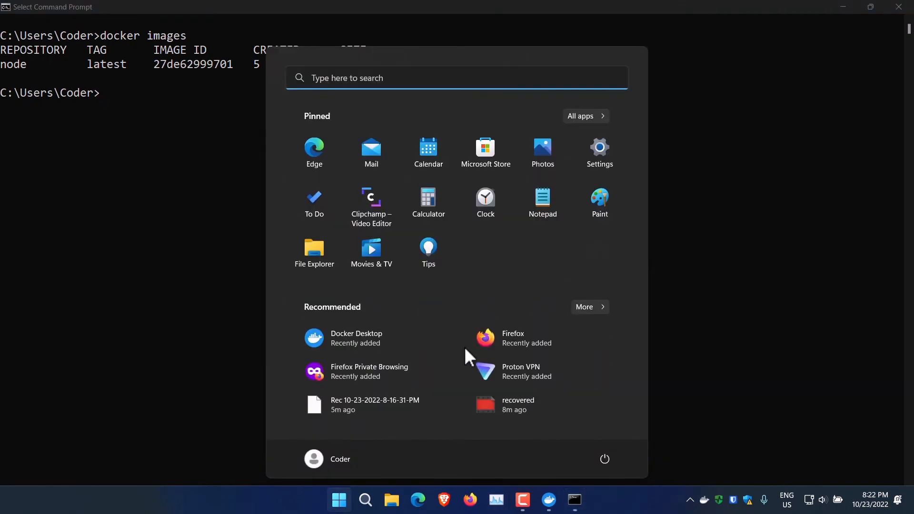
{"action": "left_click", "coordinate": [599, 153]}
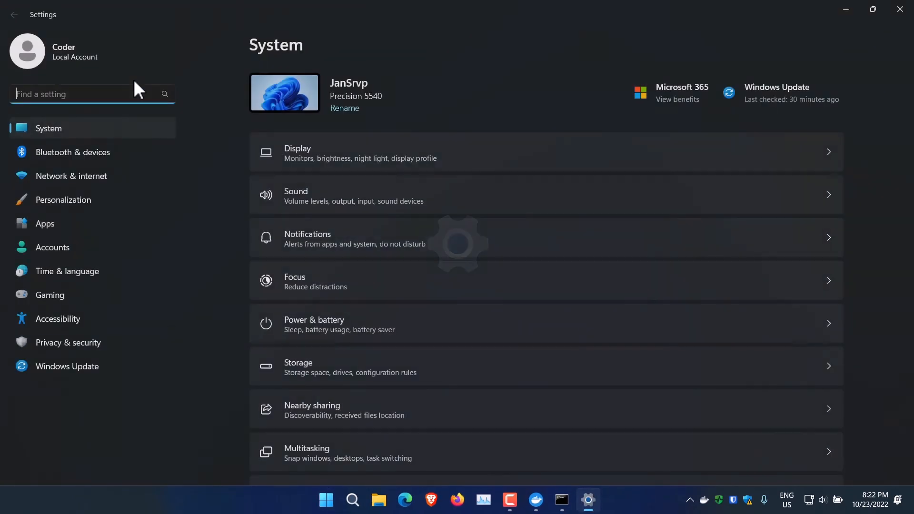
{"action": "type", "text": "start"}
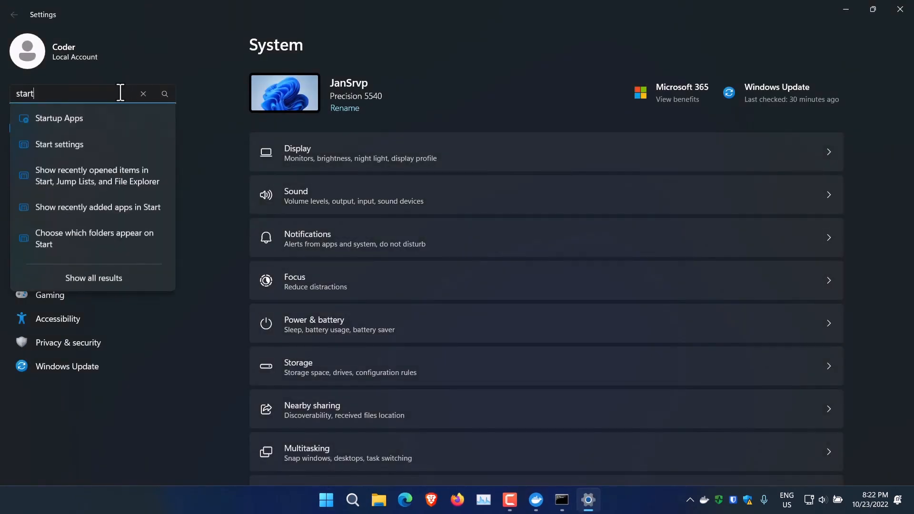
{"action": "left_click", "coordinate": [87, 119]}
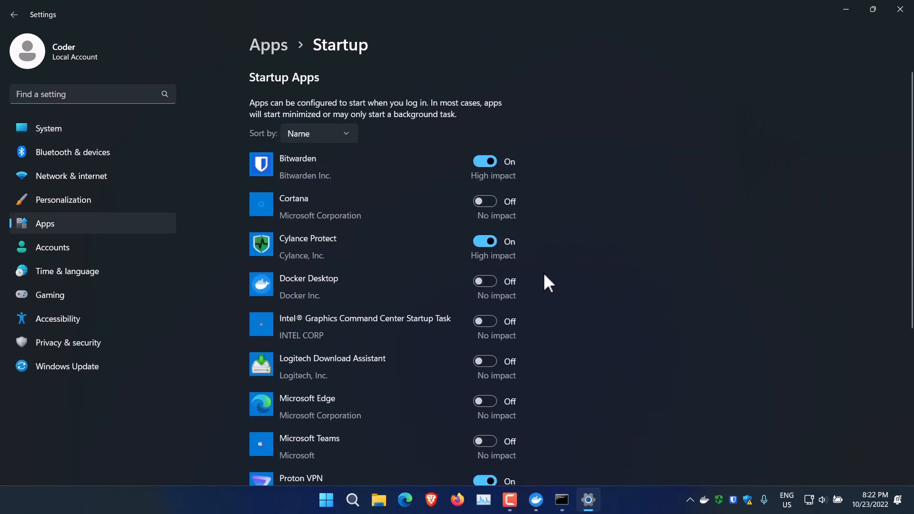
{"action": "scroll", "coordinate": [544, 276], "scroll_direction": "down", "scroll_amount": 2}
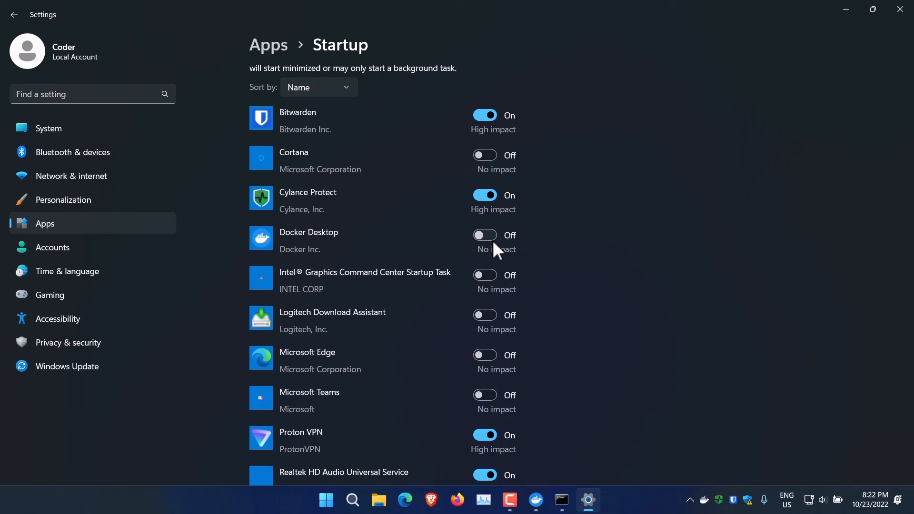
{"action": "left_click", "coordinate": [486, 236]}
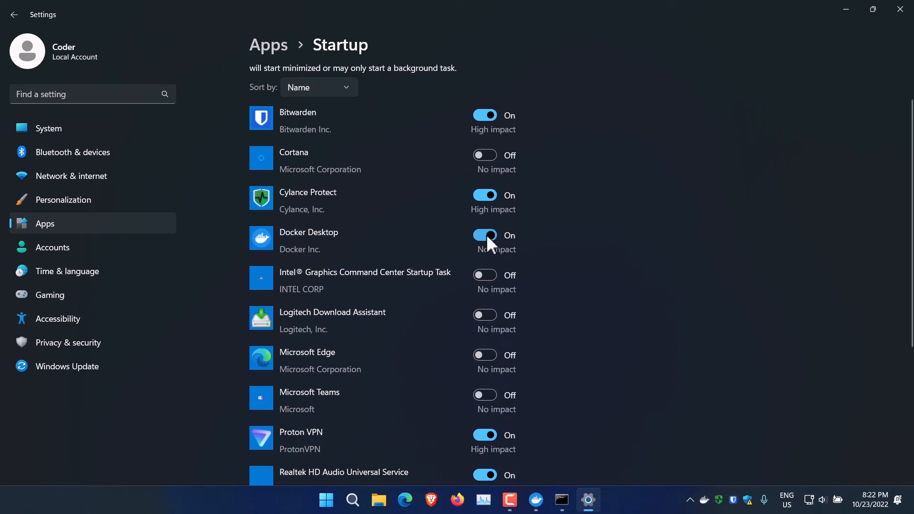
{"action": "left_click", "coordinate": [487, 237]}
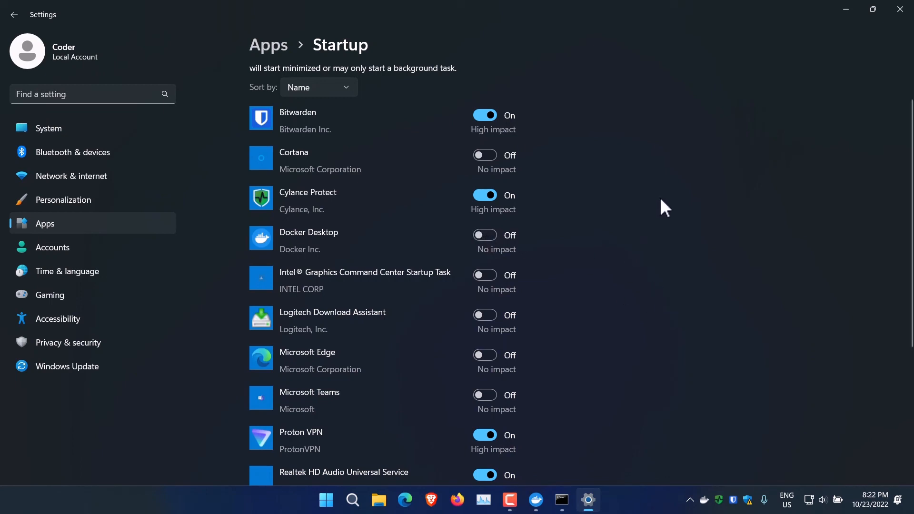
Close the Windows Settings and the Command Prompt window
{"action": "left_click", "coordinate": [897, 9]}
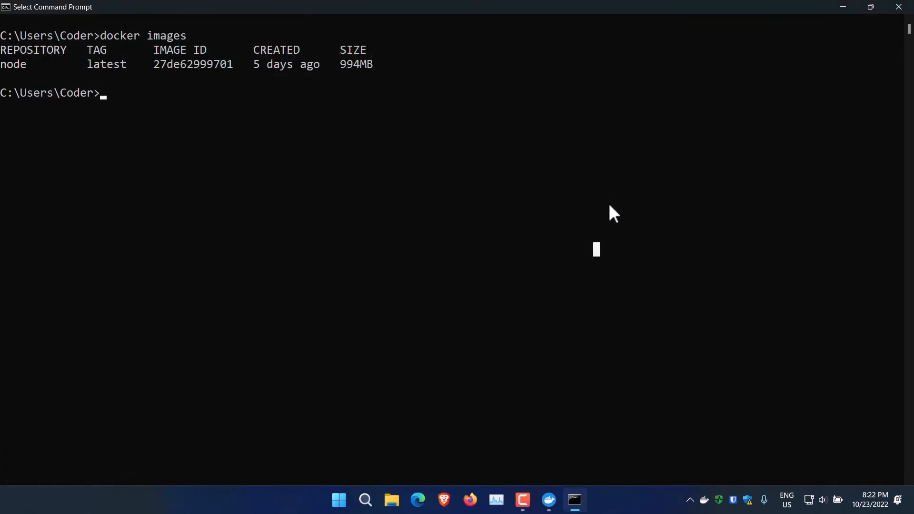
{"action": "left_click", "coordinate": [393, 232]}
{"action": "left_click", "coordinate": [899, 12]}
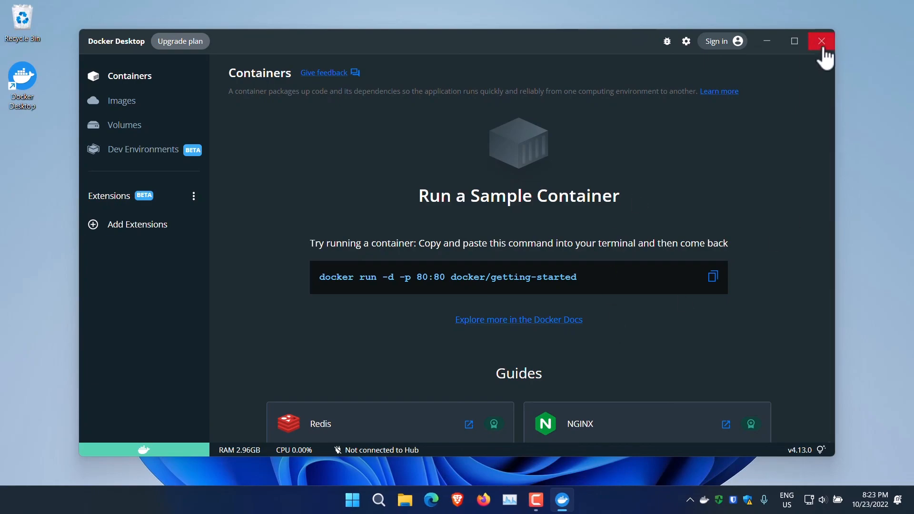